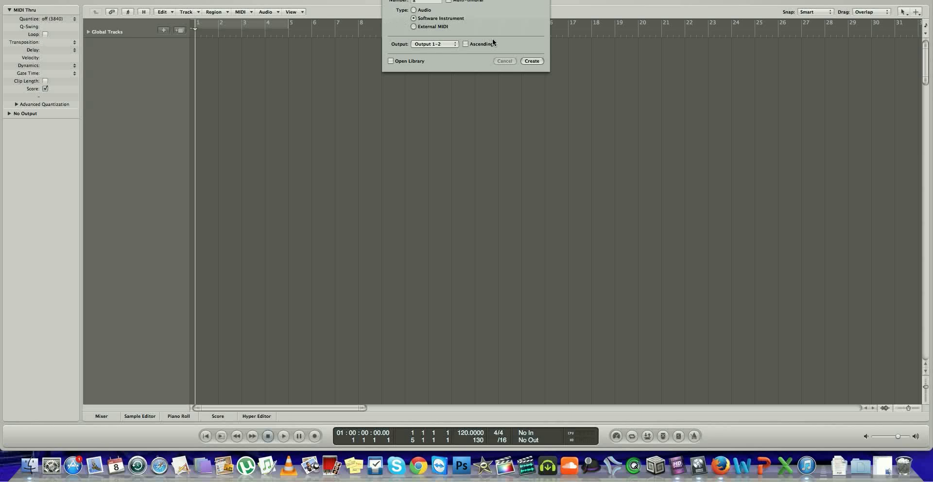
Add a new Software Instrument track, Inst 1, and open its instrument plug-in list.
{"action": "left_click", "coordinate": [420, 20]}
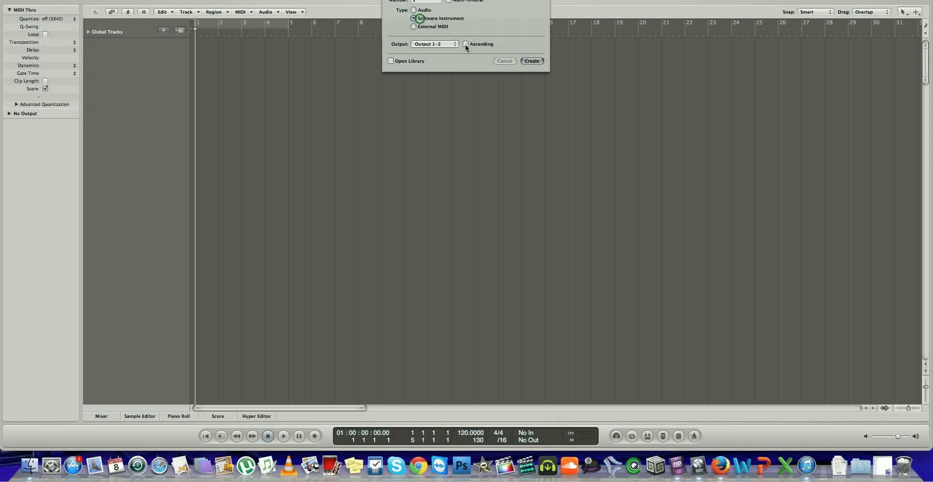
{"action": "left_click", "coordinate": [531, 60]}
{"action": "left_click", "coordinate": [21, 277]}
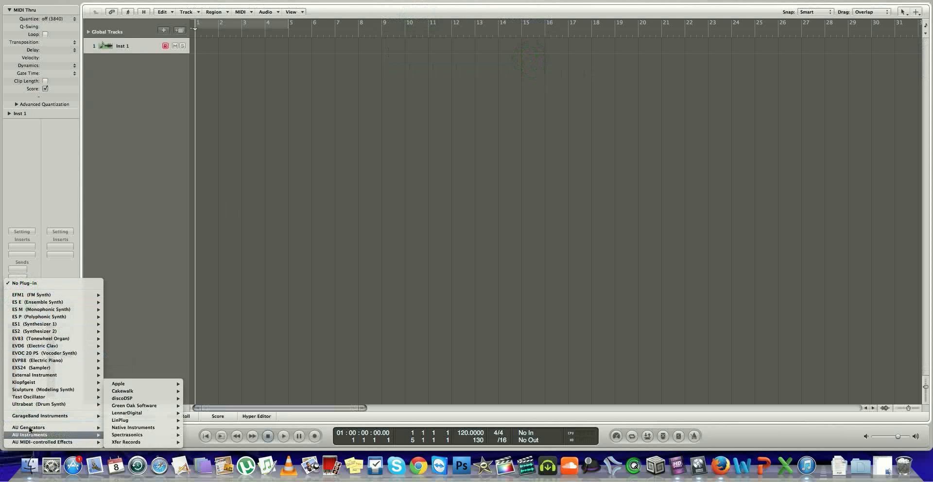
{"action": "mouse_move", "coordinate": [33, 367]}
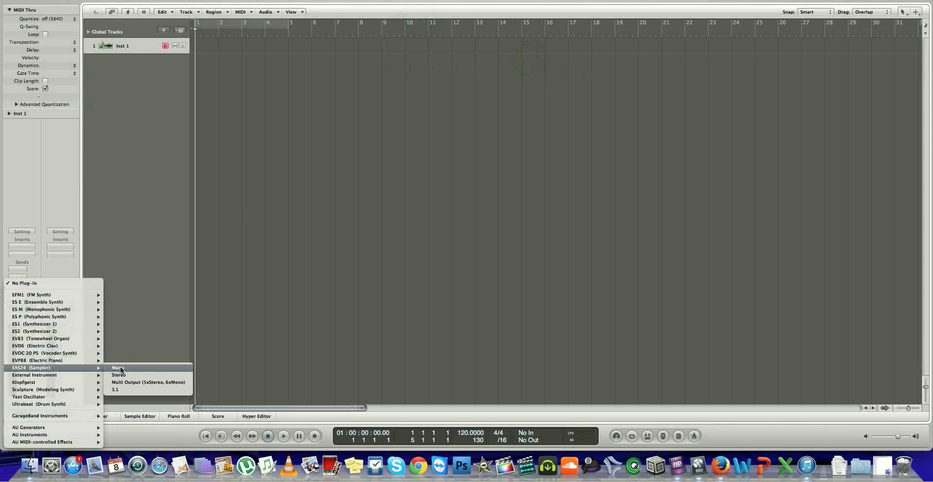
Load EXS24 (Sampler) in Mono on Inst 1 and open its empty instrument editor.
{"action": "left_click", "coordinate": [132, 373]}
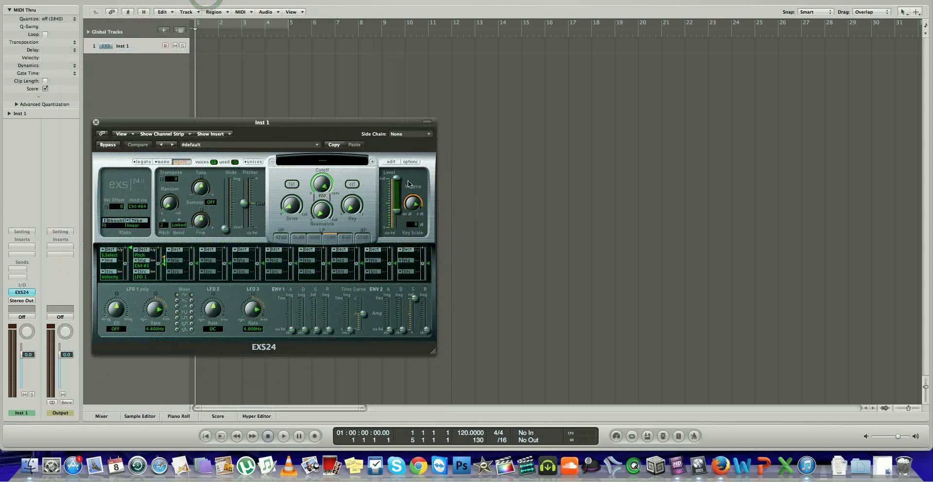
{"action": "left_click", "coordinate": [391, 161]}
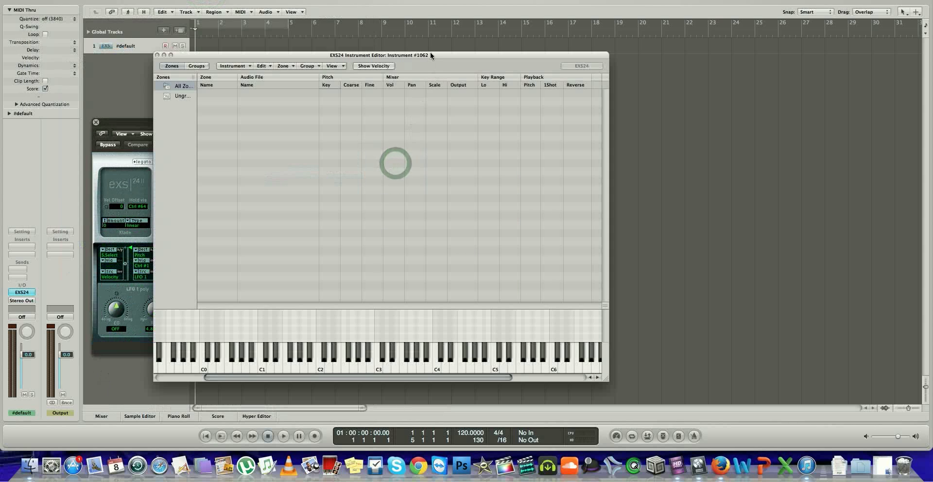
{"action": "left_click_drag", "start_coordinate": [572, 109], "coordinate": [392, 30]}
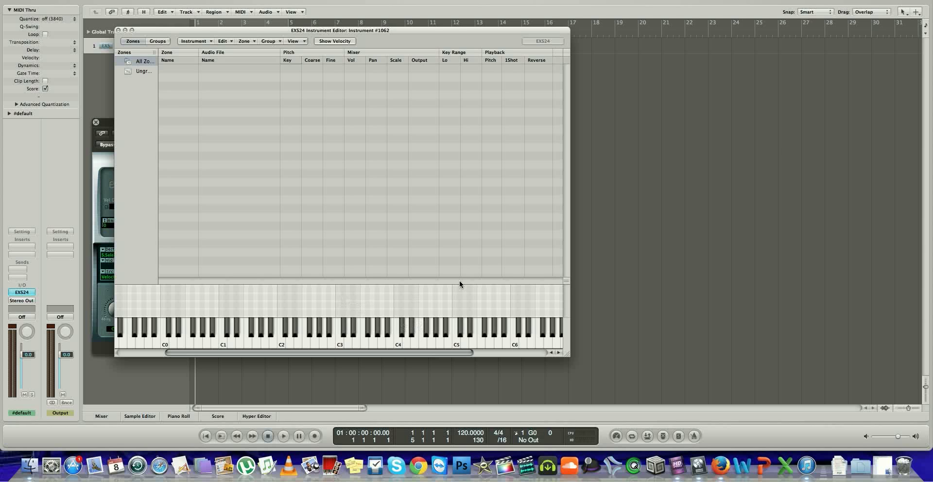
Show the Media area's file Browser at the computer's list of volumes.
{"action": "key", "text": "b"}
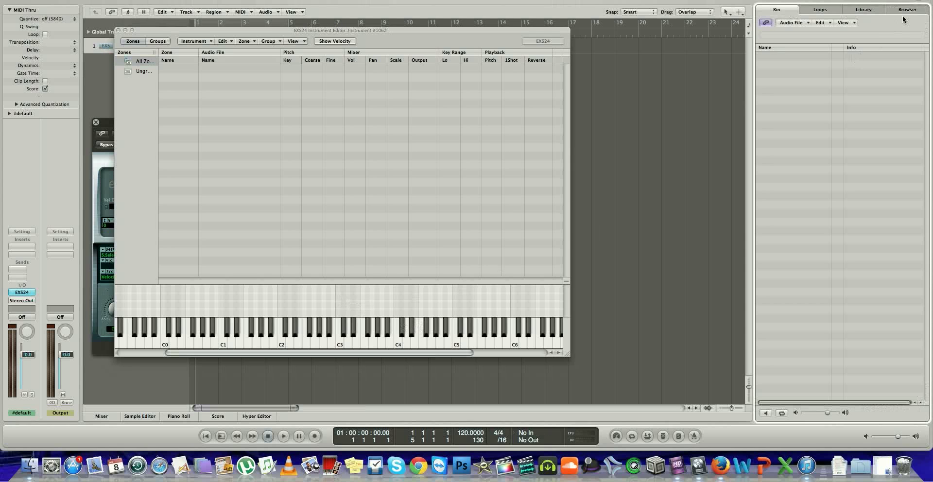
{"action": "left_click", "coordinate": [906, 10]}
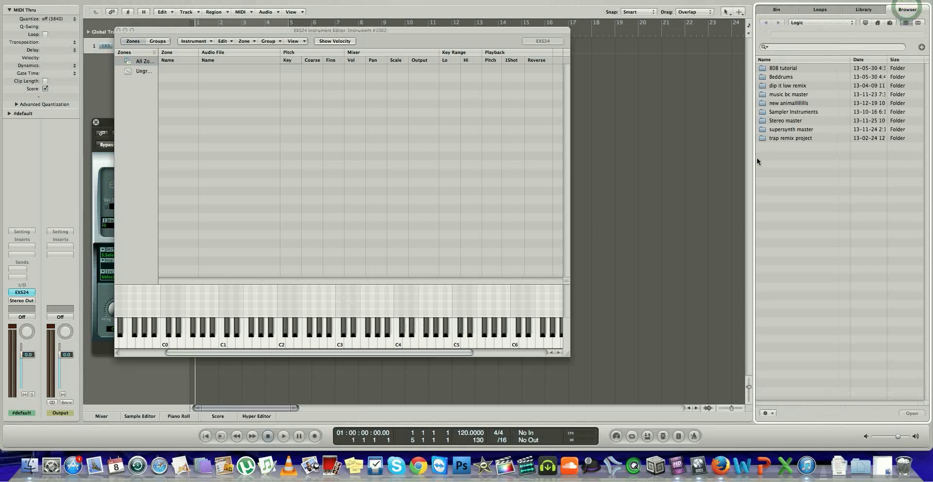
{"action": "left_click", "coordinate": [814, 24]}
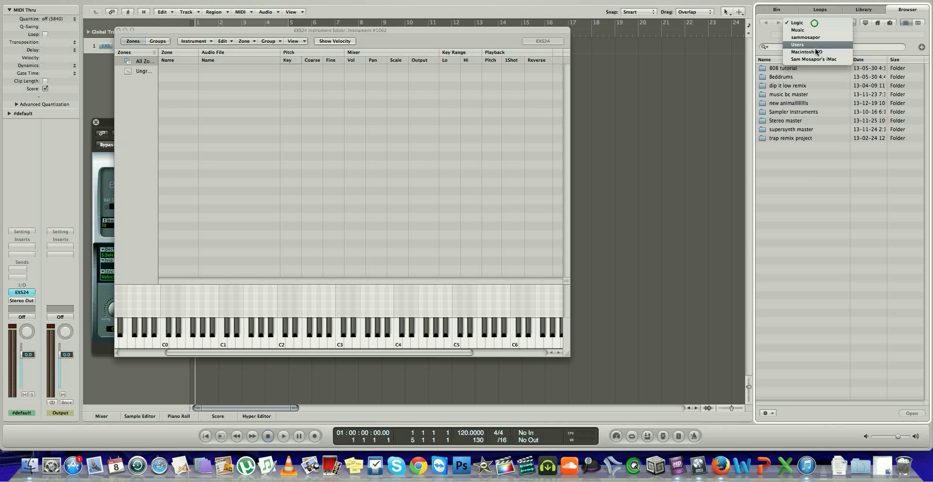
{"action": "left_click", "coordinate": [816, 57]}
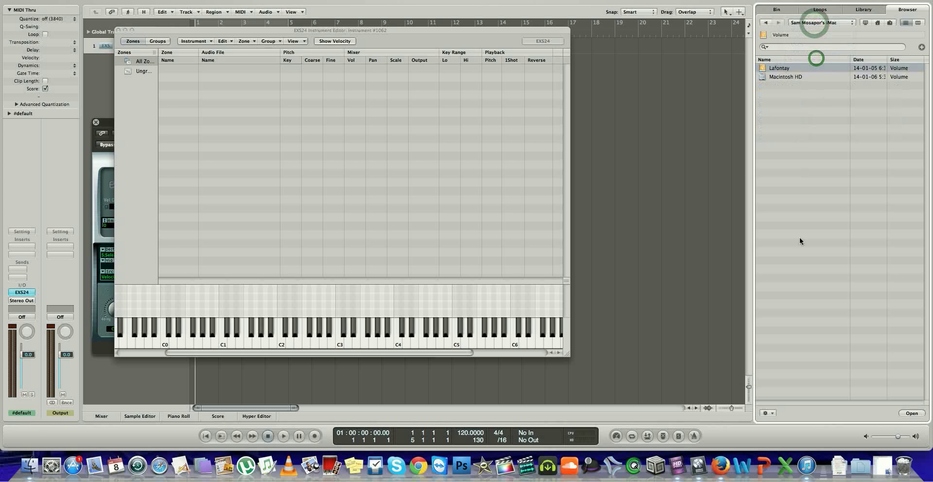
Navigate into Lafontay > Samples&Synths > Drum packs > 808's Drum Kit.
{"action": "double_click", "coordinate": [799, 67]}
{"action": "double_click", "coordinate": [809, 334]}
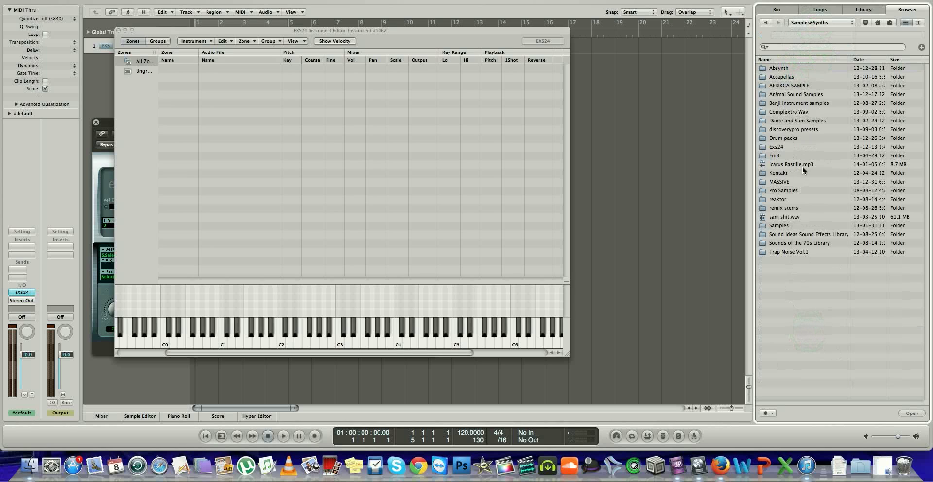
{"action": "double_click", "coordinate": [791, 138]}
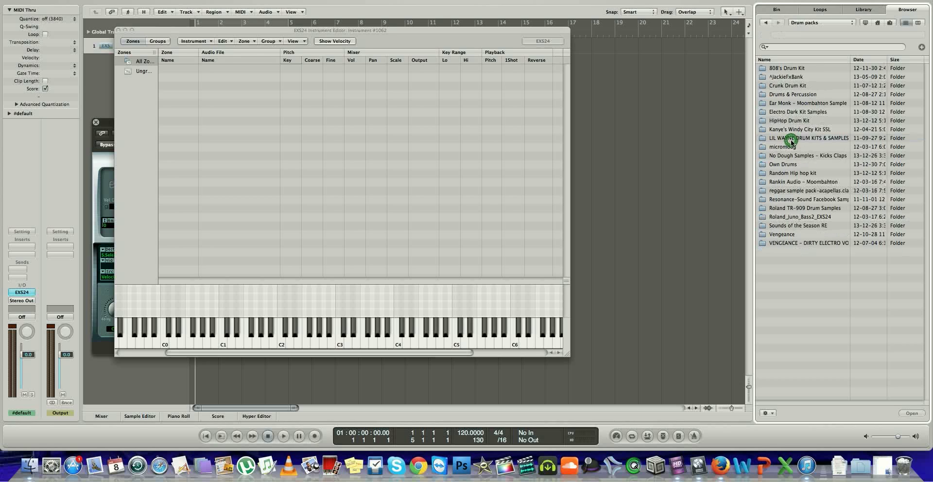
{"action": "left_click", "coordinate": [797, 69]}
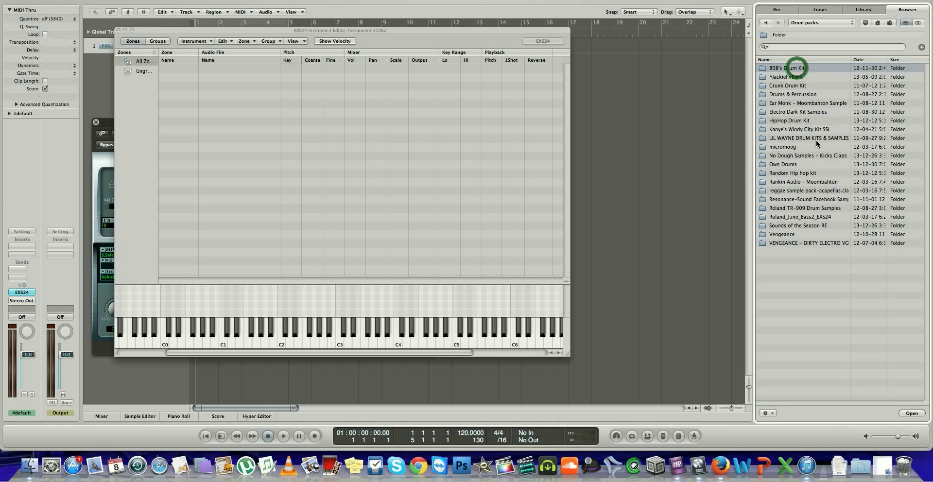
{"action": "double_click", "coordinate": [791, 69]}
Scroll the drum kit list and preview the 808snare.wav sample.
{"action": "left_click", "coordinate": [789, 68]}
{"action": "scroll", "coordinate": [788, 231], "scroll_direction": "down", "scroll_amount": 3}
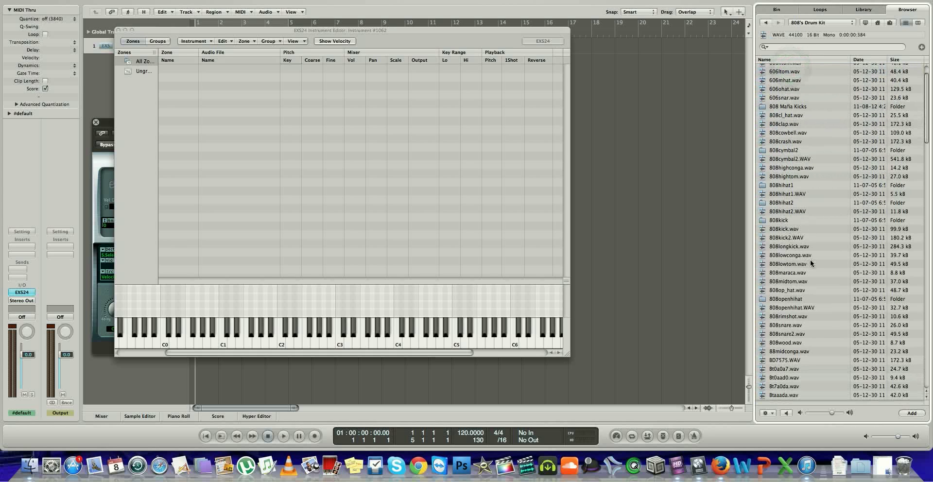
{"action": "scroll", "coordinate": [797, 310], "scroll_direction": "down", "scroll_amount": 3}
{"action": "scroll", "coordinate": [798, 309], "scroll_direction": "down", "scroll_amount": 3}
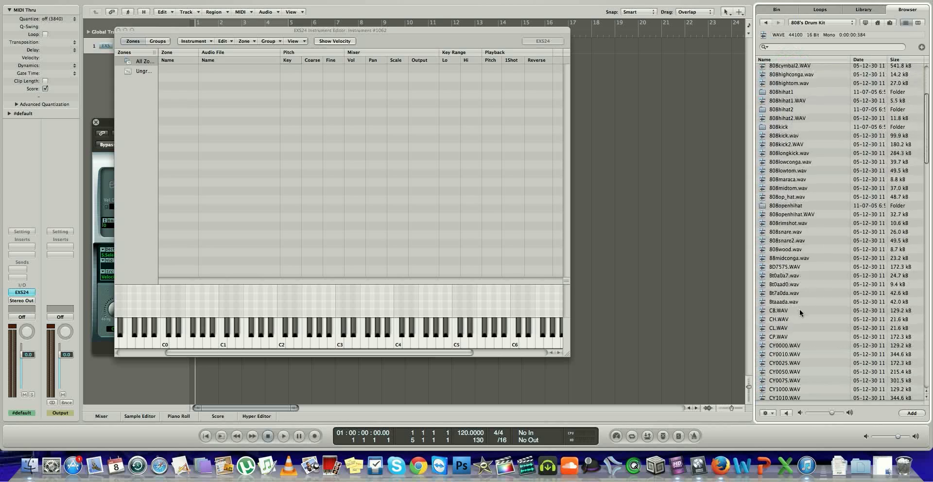
{"action": "scroll", "coordinate": [799, 310], "scroll_direction": "down", "scroll_amount": 2}
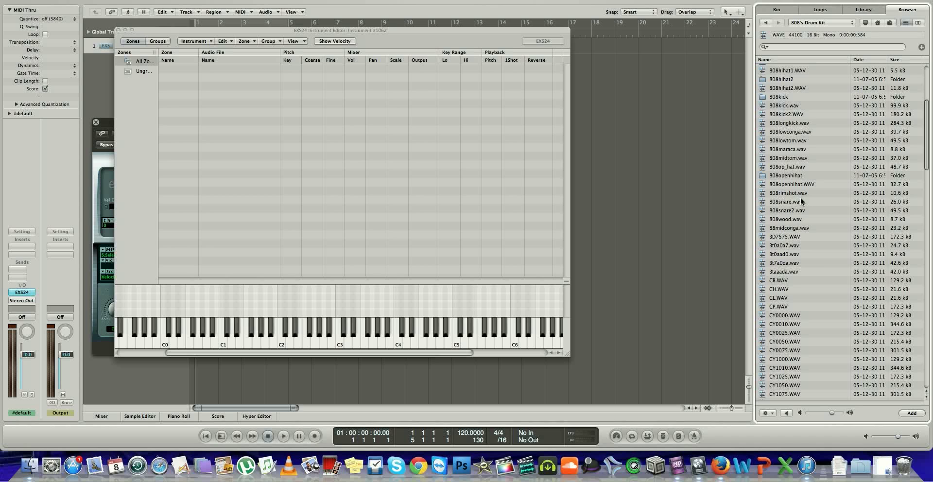
{"action": "left_click", "coordinate": [801, 201]}
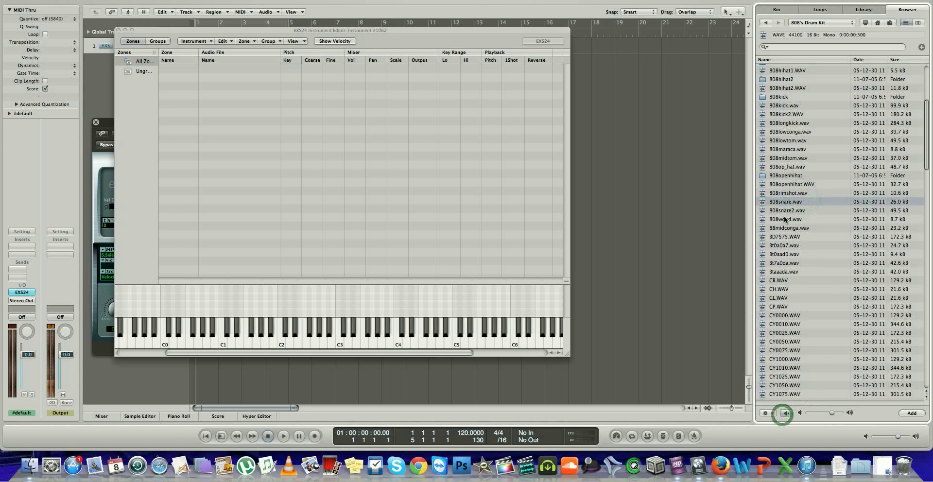
Add 808snare.wav as a sampler zone, then close the editor and agree to save.
{"action": "left_click_drag", "start_coordinate": [784, 201], "coordinate": [308, 173]}
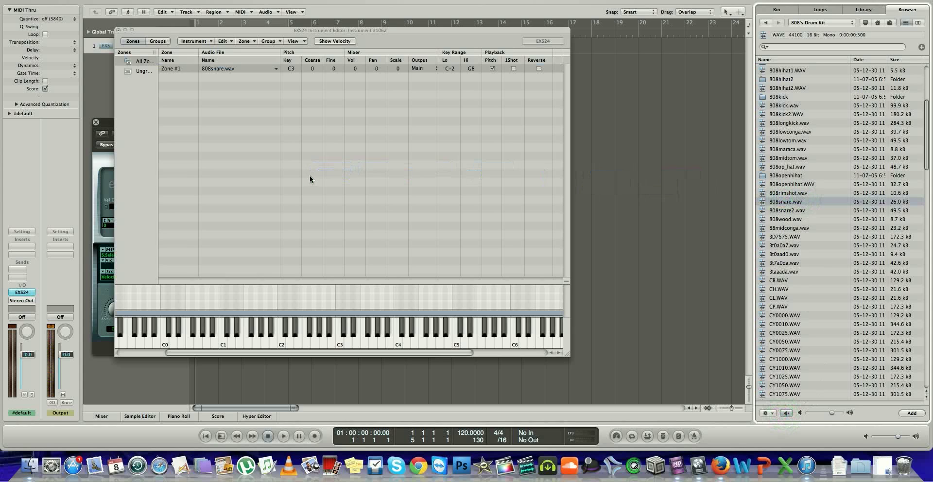
{"action": "left_click", "coordinate": [118, 31]}
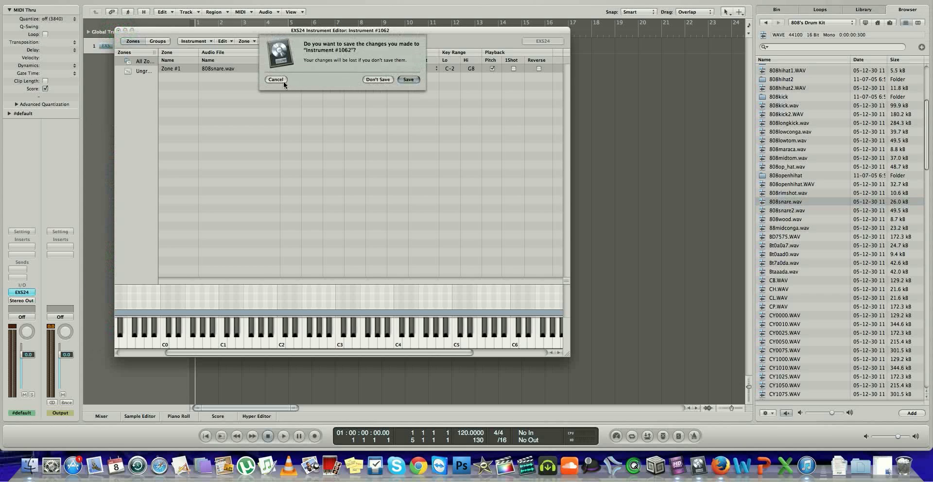
{"action": "left_click", "coordinate": [412, 79]}
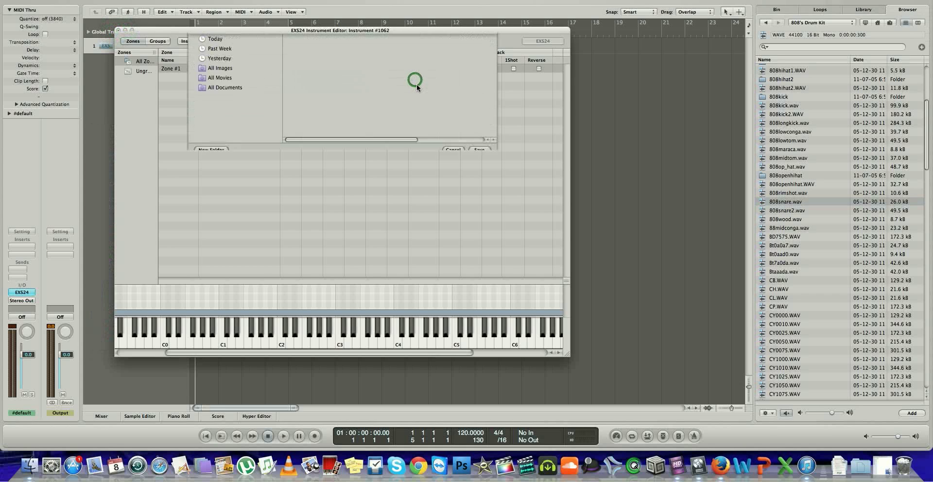
Choose Lafontay > Samples&Synths > Exs24 as the save location.
{"action": "left_click", "coordinate": [237, 92]}
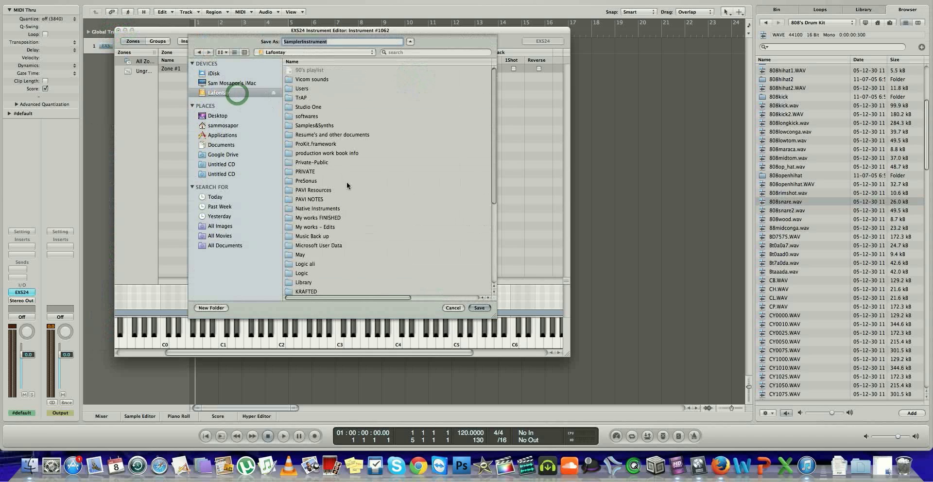
{"action": "scroll", "coordinate": [340, 183], "scroll_direction": "down", "scroll_amount": 1}
{"action": "left_click", "coordinate": [321, 119]}
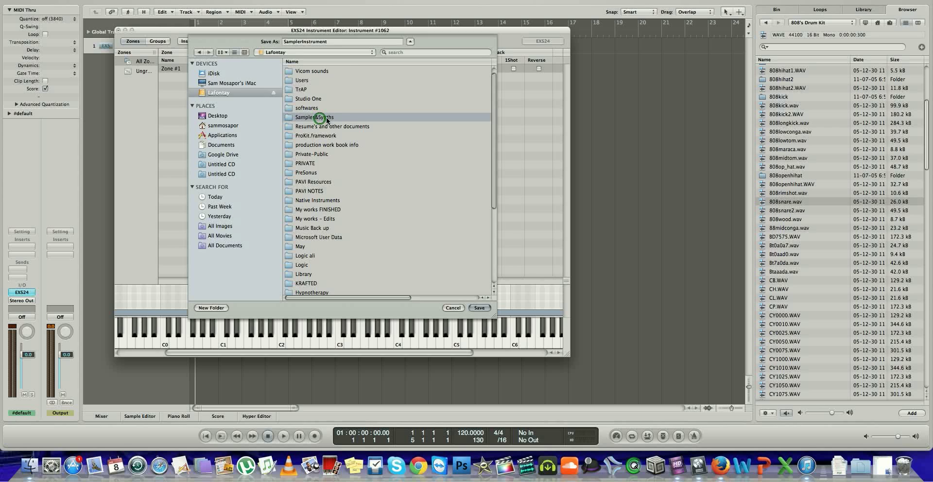
{"action": "double_click", "coordinate": [321, 118]}
{"action": "double_click", "coordinate": [309, 199]}
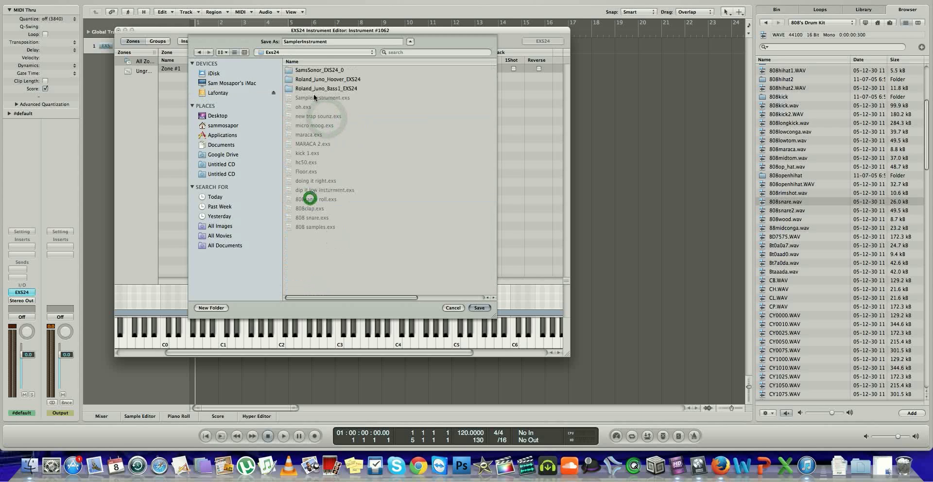
Save the EXS24 instrument under the name '808snare roll'.
{"action": "left_click", "coordinate": [332, 41]}
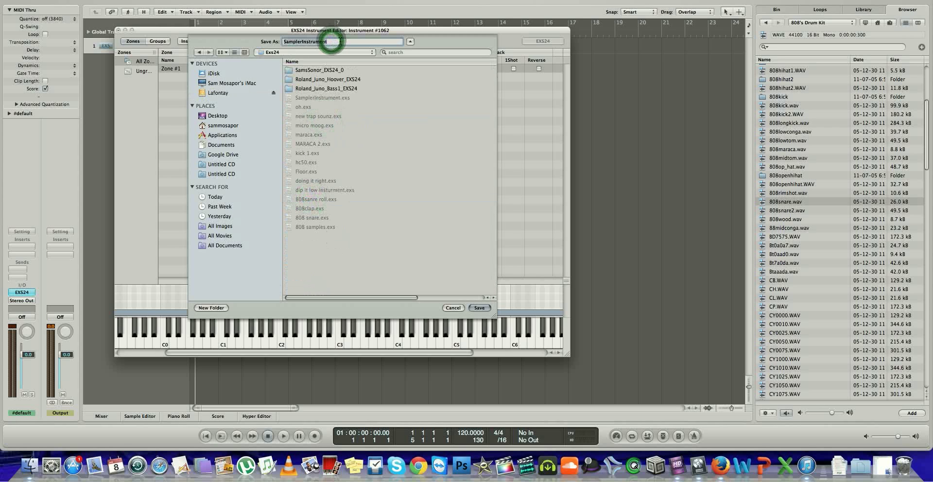
{"action": "type", "text": "808snare r"}
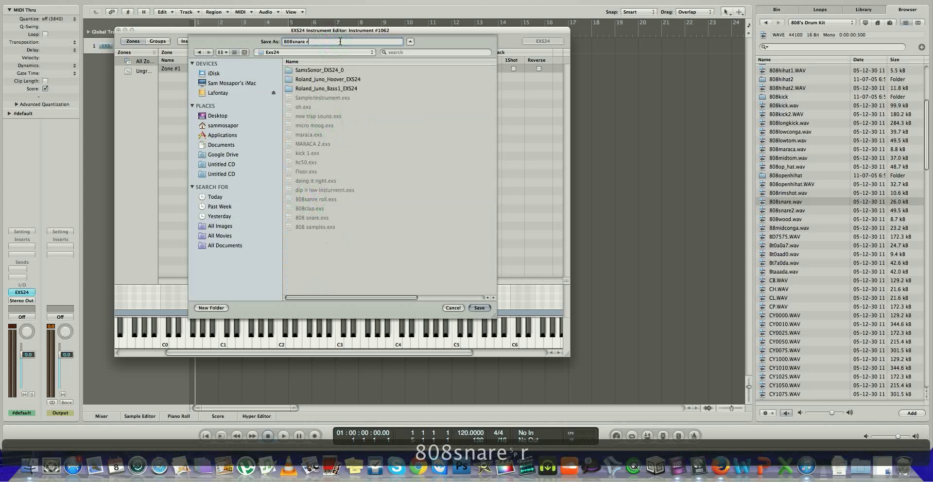
{"action": "type", "text": "oll"}
{"action": "key", "text": "Return"}
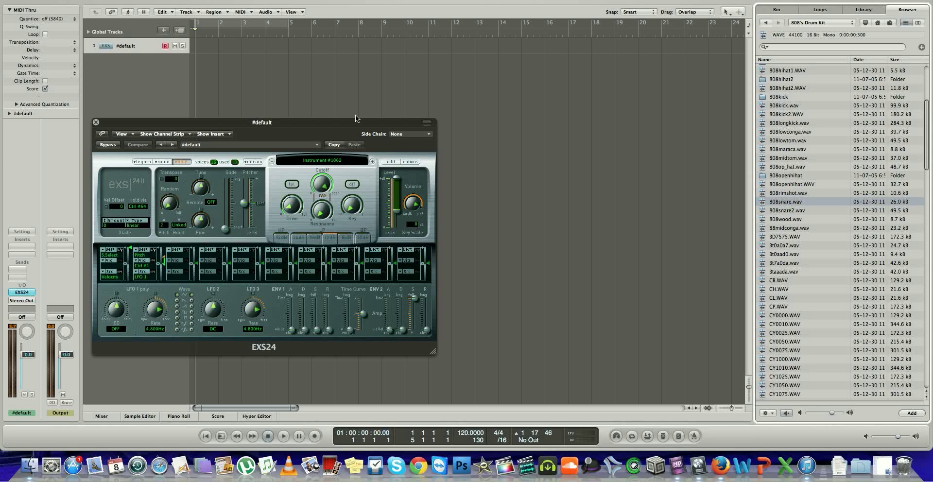
Create an empty MIDI region at bar 1 and lengthen it to bar 5.
{"action": "right_click", "coordinate": [201, 40]}
{"action": "left_click", "coordinate": [205, 50]}
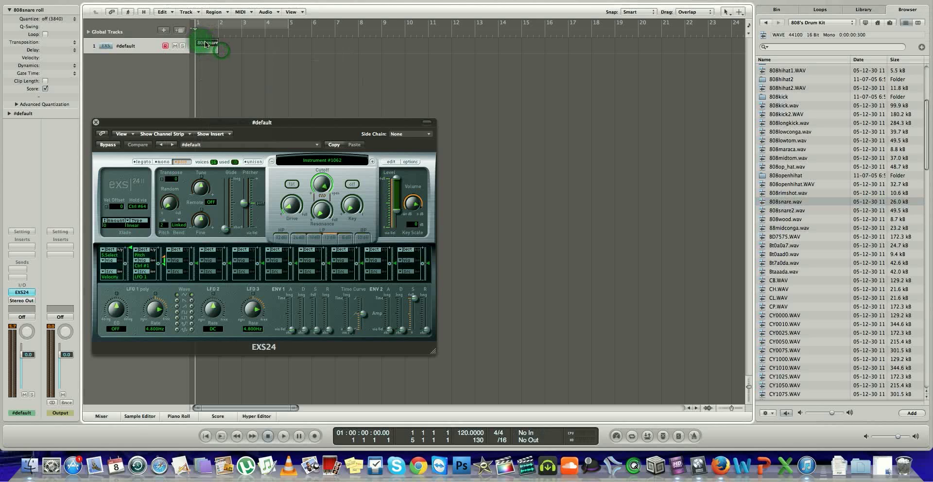
{"action": "left_click_drag", "start_coordinate": [217, 54], "coordinate": [262, 50]}
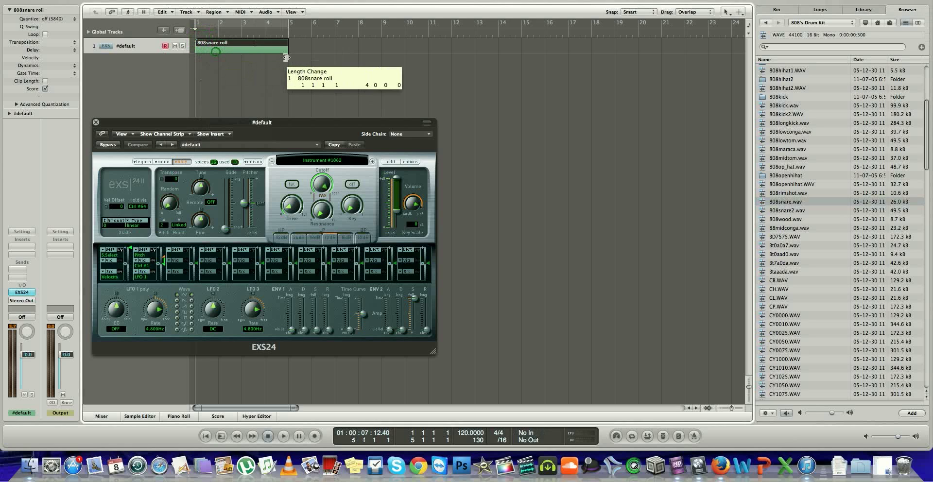
Open the region in the piano roll and draw a note with the Pencil tool.
{"action": "double_click", "coordinate": [262, 50]}
{"action": "left_click_drag", "start_coordinate": [130, 121], "coordinate": [492, 29]}
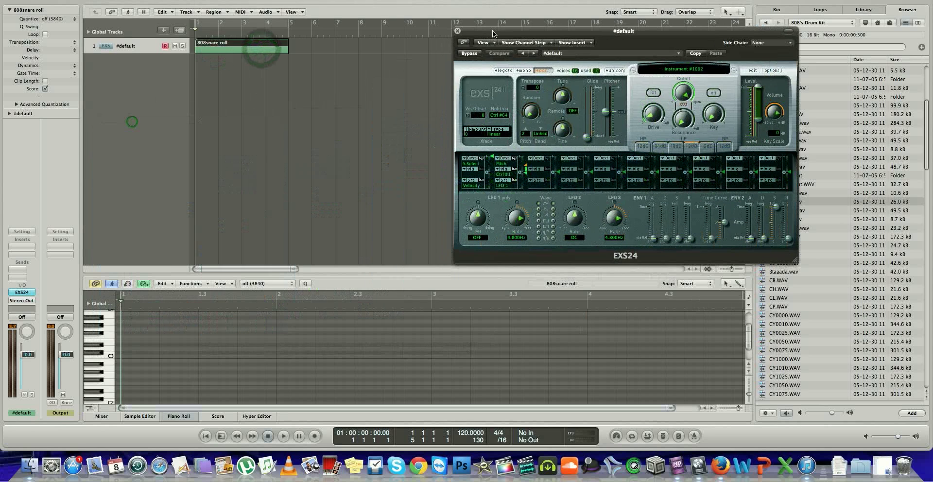
{"action": "right_click", "coordinate": [123, 366]}
{"action": "left_click", "coordinate": [127, 371]}
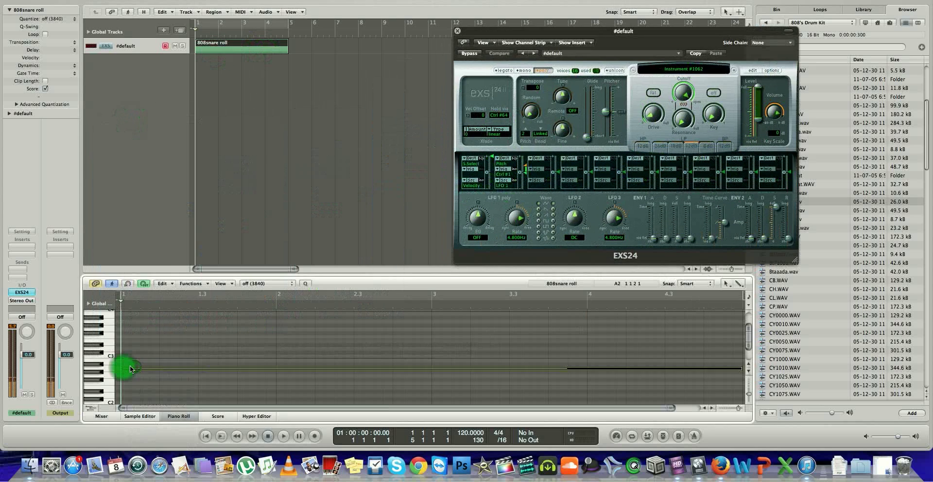
{"action": "right_click", "coordinate": [129, 365]}
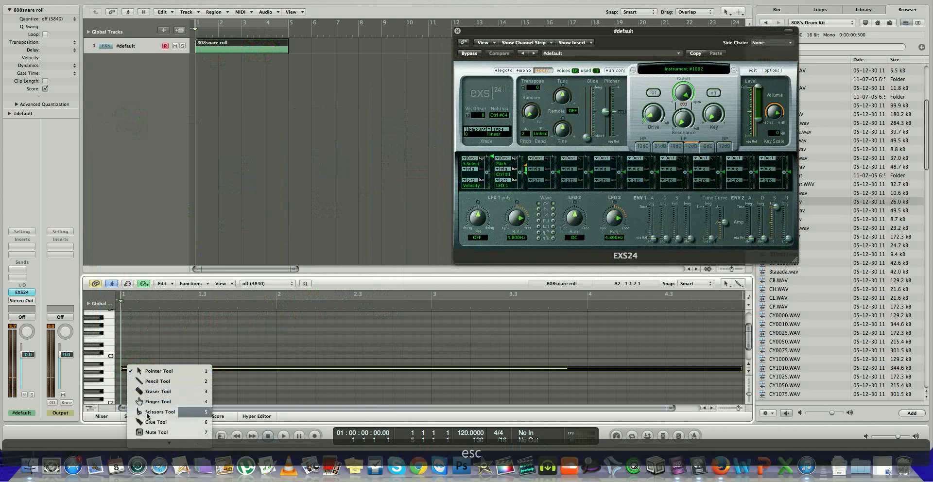
{"action": "key", "text": "Escape"}
{"action": "right_click", "coordinate": [128, 367]}
{"action": "key", "text": "Escape"}
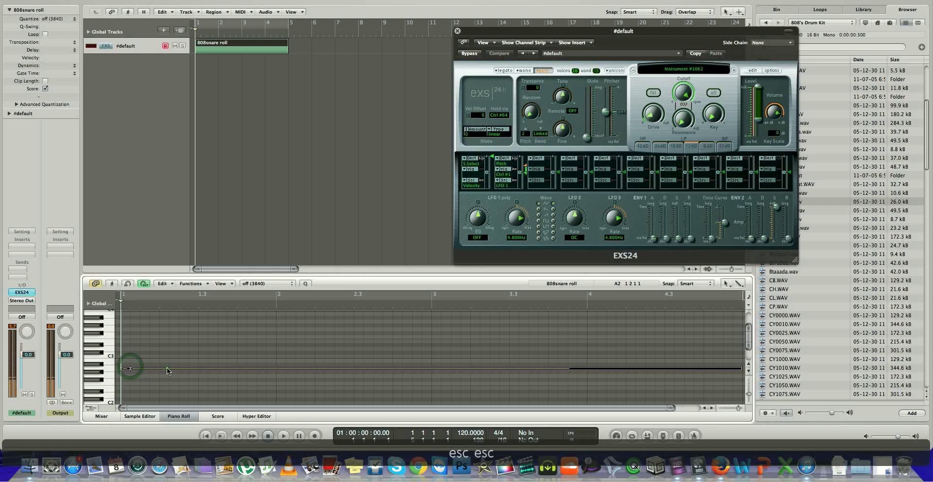
Delete the long note, place the short note on C3, and Option-drag a copy higher.
{"action": "key", "text": "BackSpace"}
{"action": "key", "text": "super+z"}
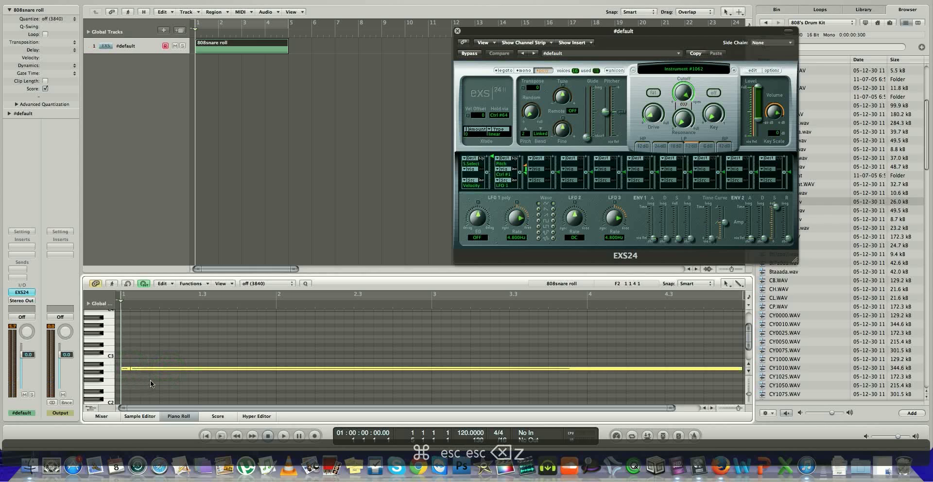
{"action": "left_click", "coordinate": [159, 369]}
{"action": "key", "text": "BackSpace"}
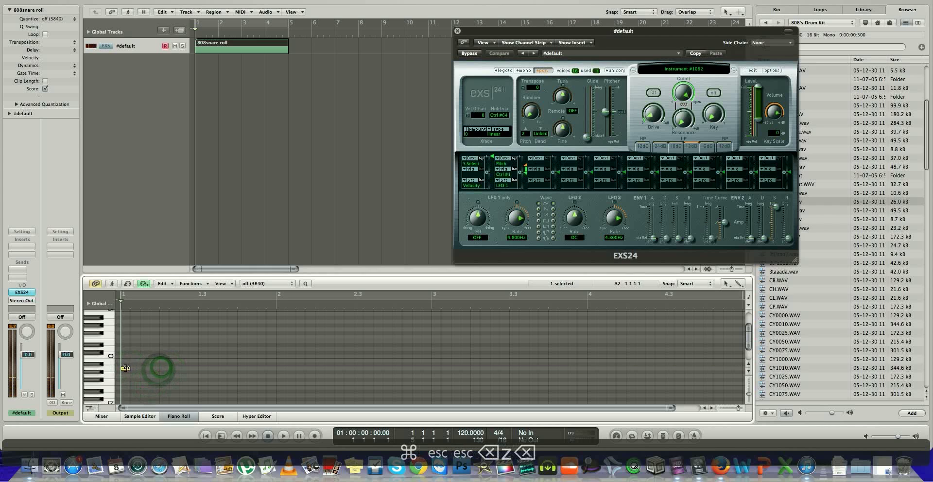
{"action": "left_click_drag", "start_coordinate": [126, 371], "coordinate": [126, 368]}
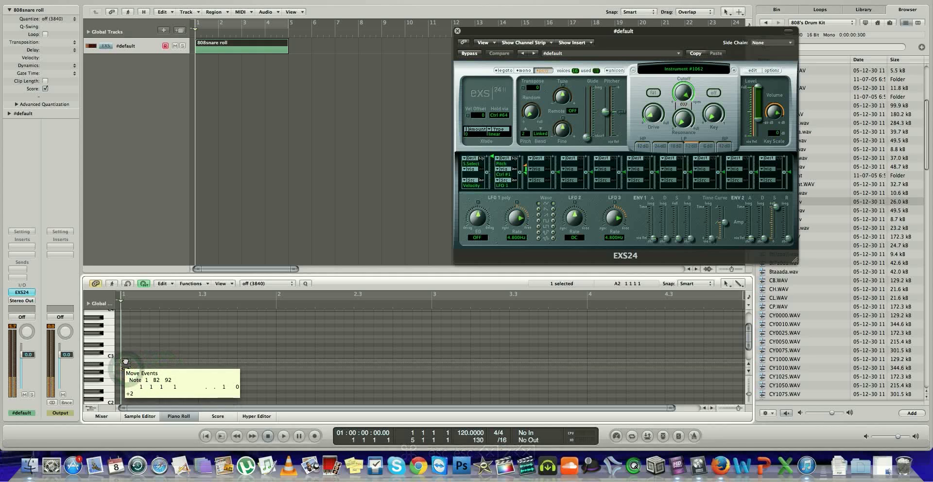
{"action": "left_click_drag", "start_coordinate": [126, 368], "coordinate": [126, 358]}
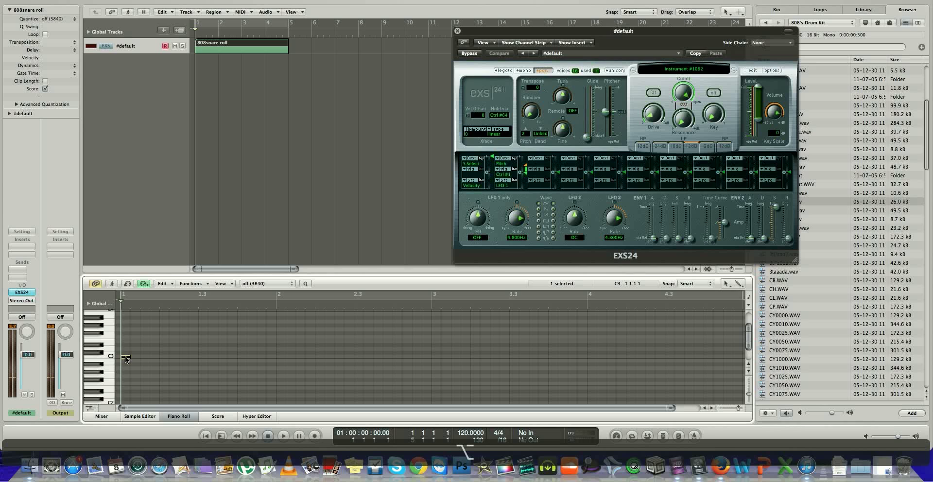
{"action": "left_click", "coordinate": [125, 357]}
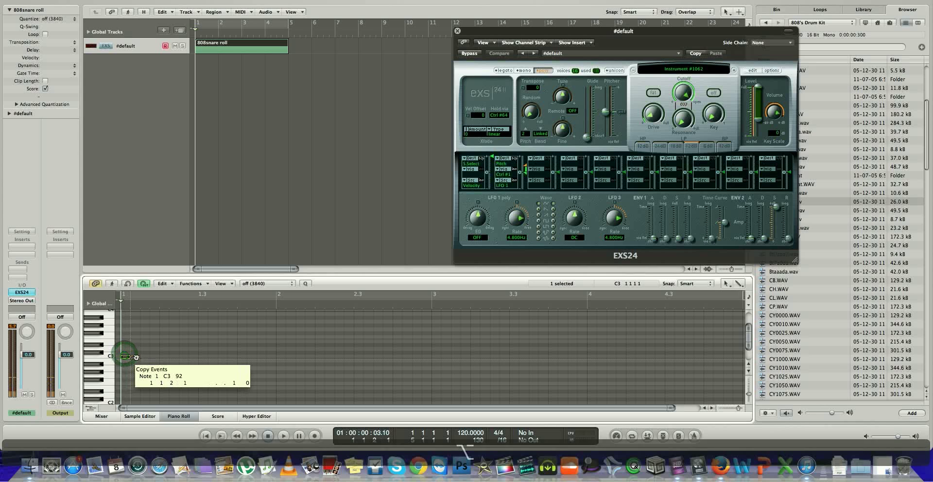
{"action": "mouse_move", "coordinate": [125, 357]}
{"action": "left_mouse_down"}
{"action": "mouse_move", "coordinate": [154, 345]}
{"action": "mouse_move", "coordinate": [121, 340]}
{"action": "mouse_move", "coordinate": [166, 341]}
{"action": "left_mouse_up"}
Select all eight notes, Option-drag copies later and higher, and play them back.
{"action": "left_click", "coordinate": [214, 389]}
{"action": "left_click_drag", "start_coordinate": [216, 392], "coordinate": [113, 325]}
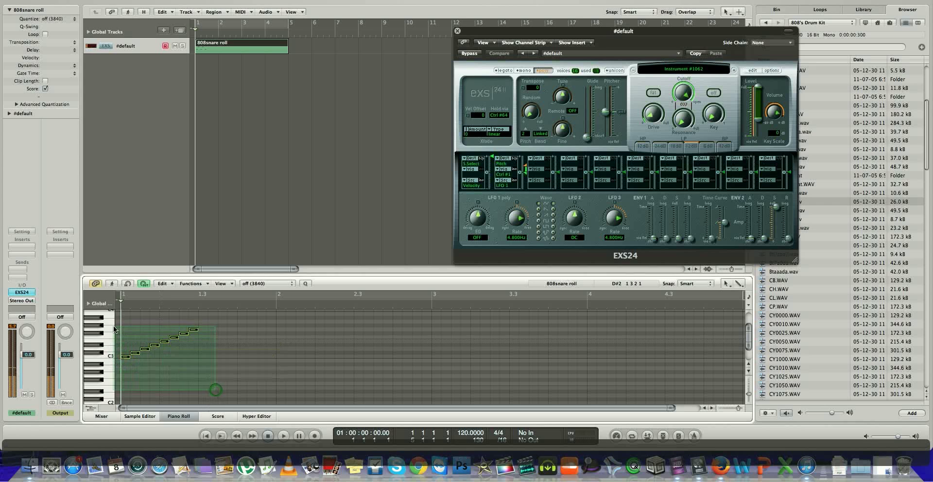
{"action": "mouse_move", "coordinate": [125, 357]}
{"action": "left_mouse_down"}
{"action": "mouse_move", "coordinate": [188, 353]}
{"action": "mouse_move", "coordinate": [197, 327]}
{"action": "left_mouse_up"}
{"action": "key", "text": "space"}
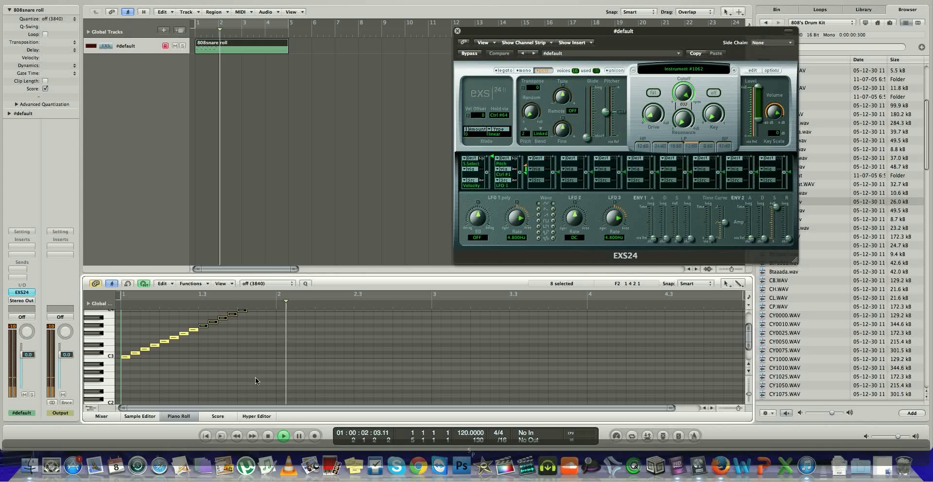
{"action": "key", "text": "space"}
Clear the selection and rubber-band select a new group of notes.
{"action": "scroll", "coordinate": [284, 357], "scroll_direction": "up", "scroll_amount": 4}
{"action": "scroll", "coordinate": [285, 358], "scroll_direction": "down", "scroll_amount": 2}
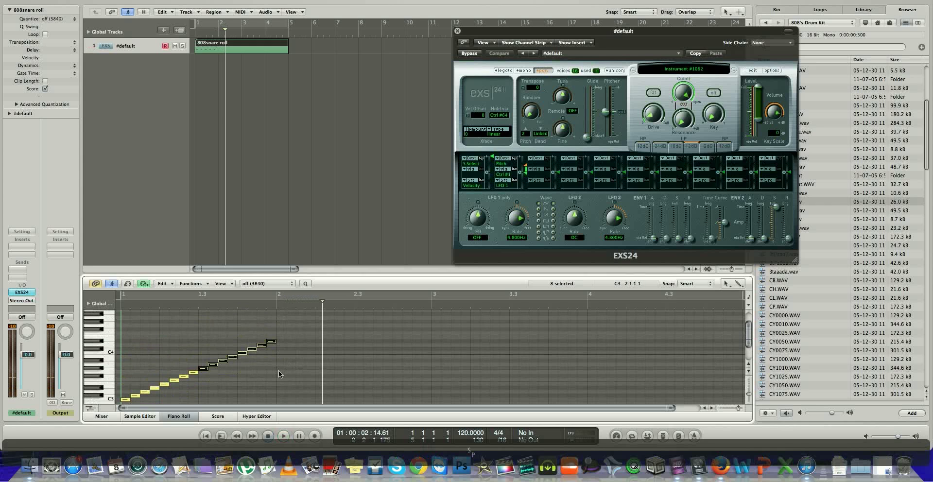
{"action": "left_click", "coordinate": [273, 368]}
{"action": "mouse_move", "coordinate": [305, 360]}
{"action": "left_mouse_down"}
{"action": "mouse_move", "coordinate": [236, 330]}
{"action": "mouse_move", "coordinate": [240, 352]}
{"action": "mouse_move", "coordinate": [269, 355]}
{"action": "mouse_move", "coordinate": [247, 353]}
{"action": "left_mouse_up"}
Play and stop the snare staircase, zoom out to about ten bars, and deselect the notes.
{"action": "key", "text": "space"}
{"action": "left_click", "coordinate": [196, 304]}
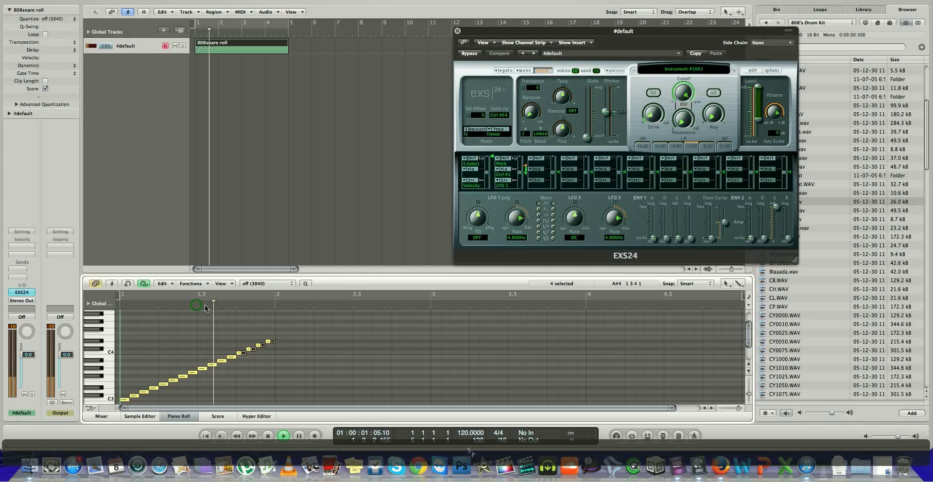
{"action": "key", "text": "space"}
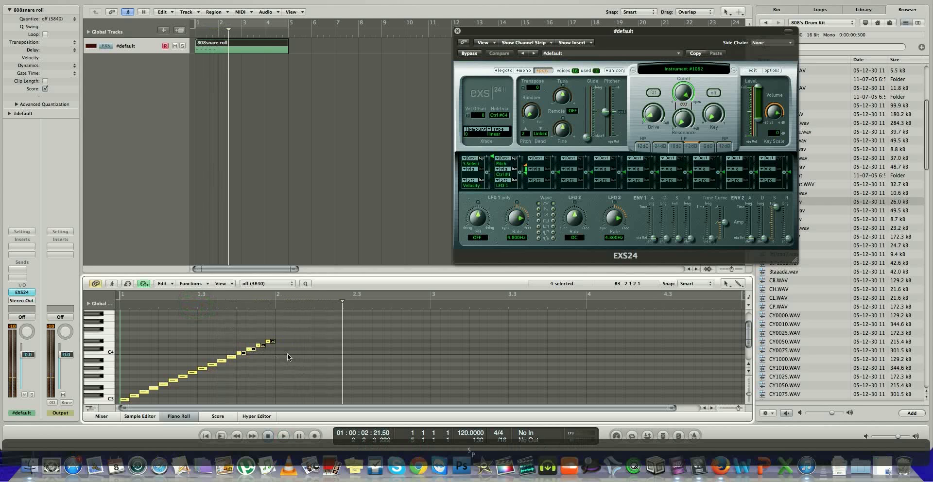
{"action": "key", "text": "ctrl+Left"}
{"action": "scroll", "coordinate": [272, 356], "scroll_direction": "down", "scroll_amount": 1}
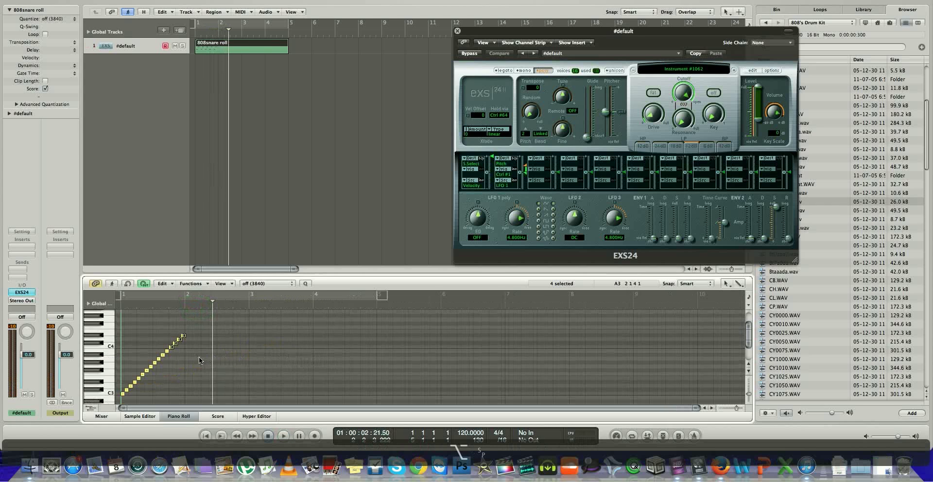
{"action": "left_click", "coordinate": [301, 353]}
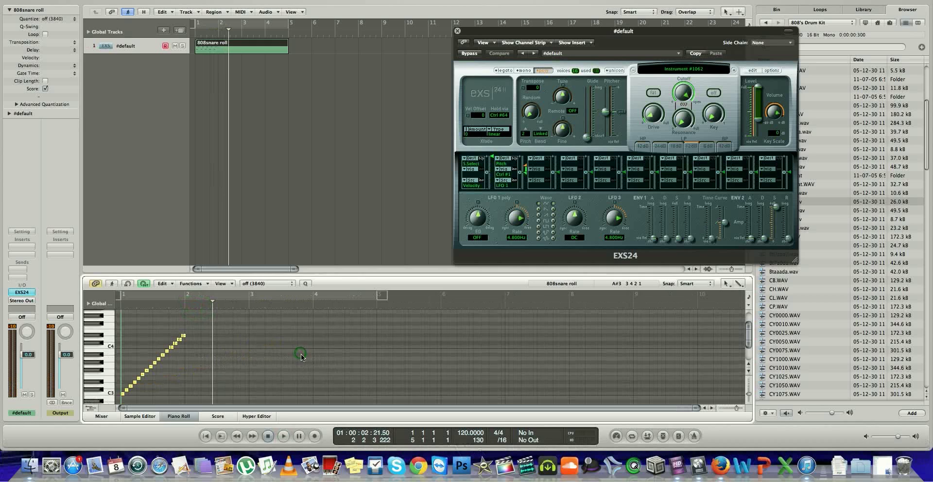
{"action": "key", "text": "space"}
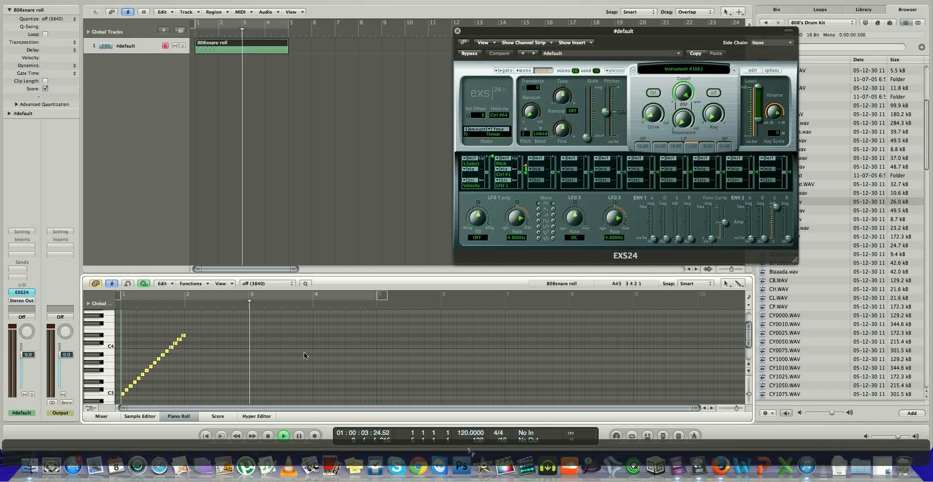
{"action": "key", "text": "space"}
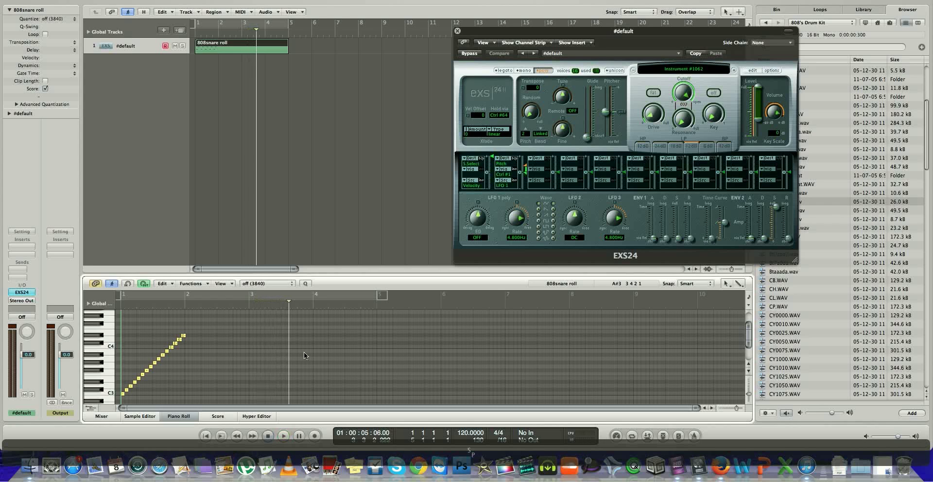